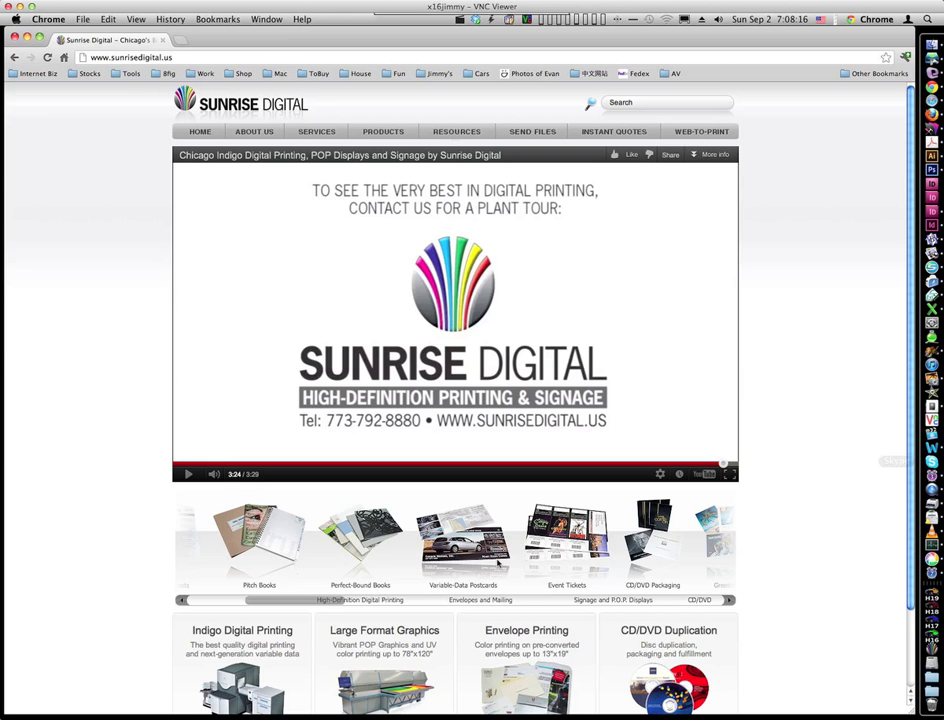
Bring Entourage to the front and review the Schedules list, then close it
{"action": "left_click", "coordinate": [932, 46]}
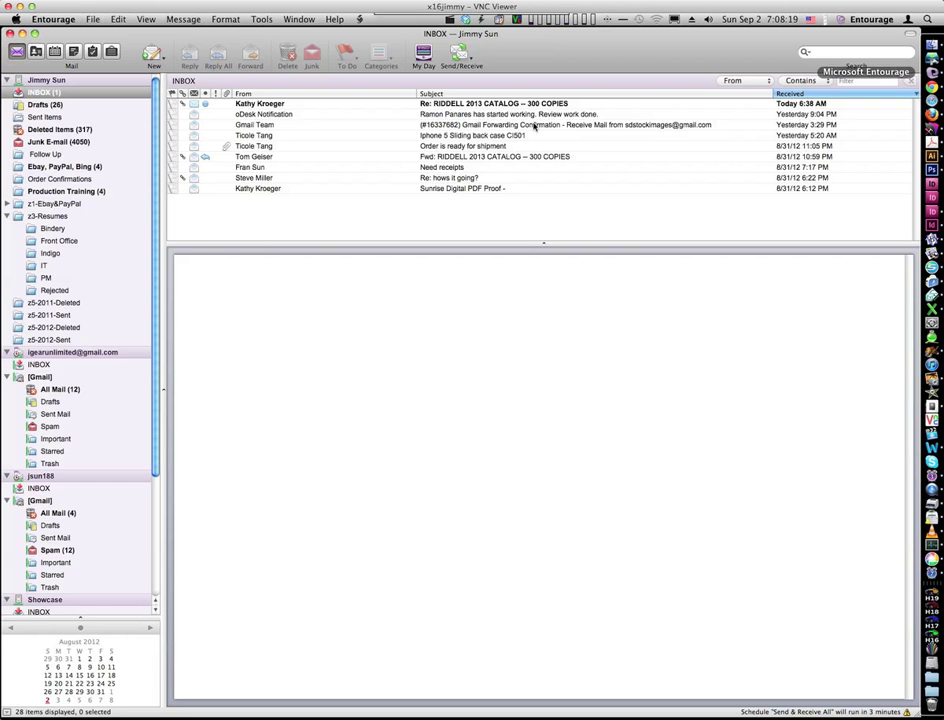
{"action": "left_click", "coordinate": [298, 19]}
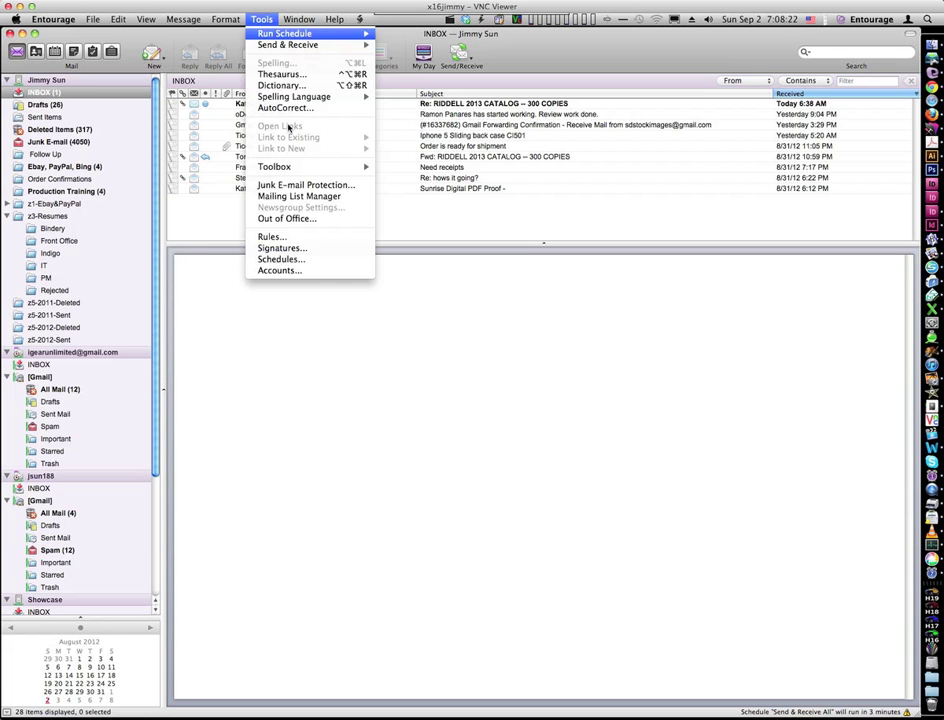
{"action": "left_click", "coordinate": [297, 260]}
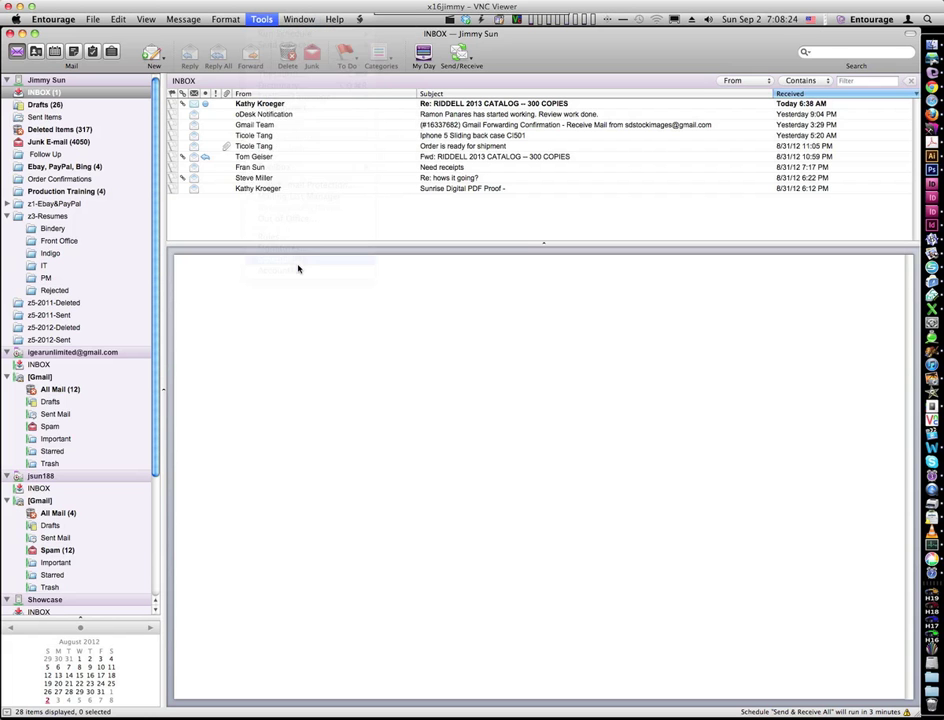
{"action": "key", "text": "super+w"}
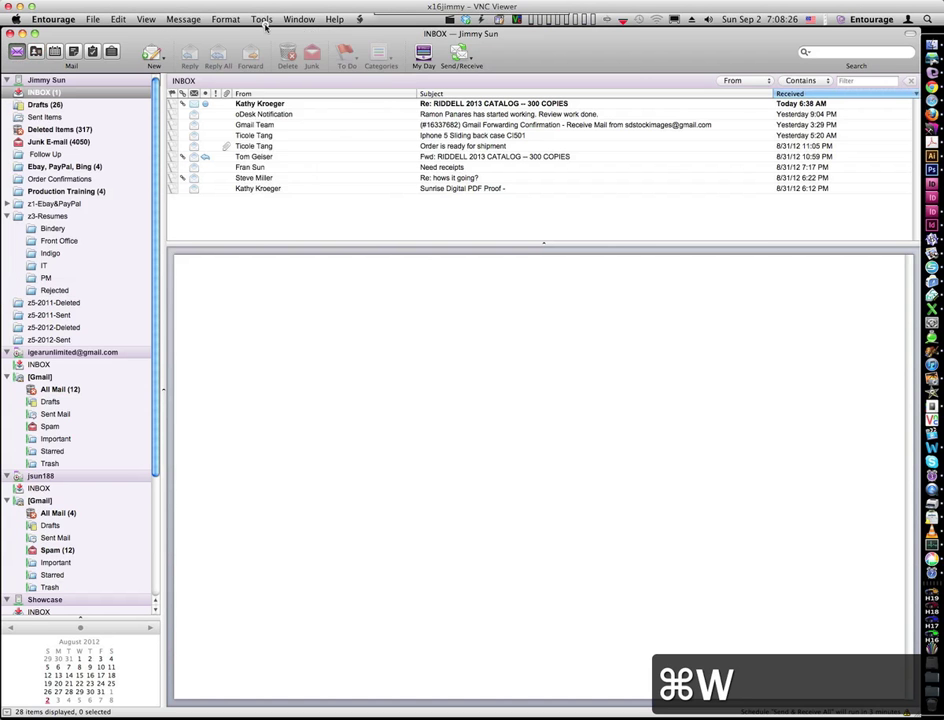
Open the Accounts window and look at the Exchange and Gmail IMAP accounts
{"action": "left_click", "coordinate": [261, 19]}
{"action": "left_click", "coordinate": [284, 271]}
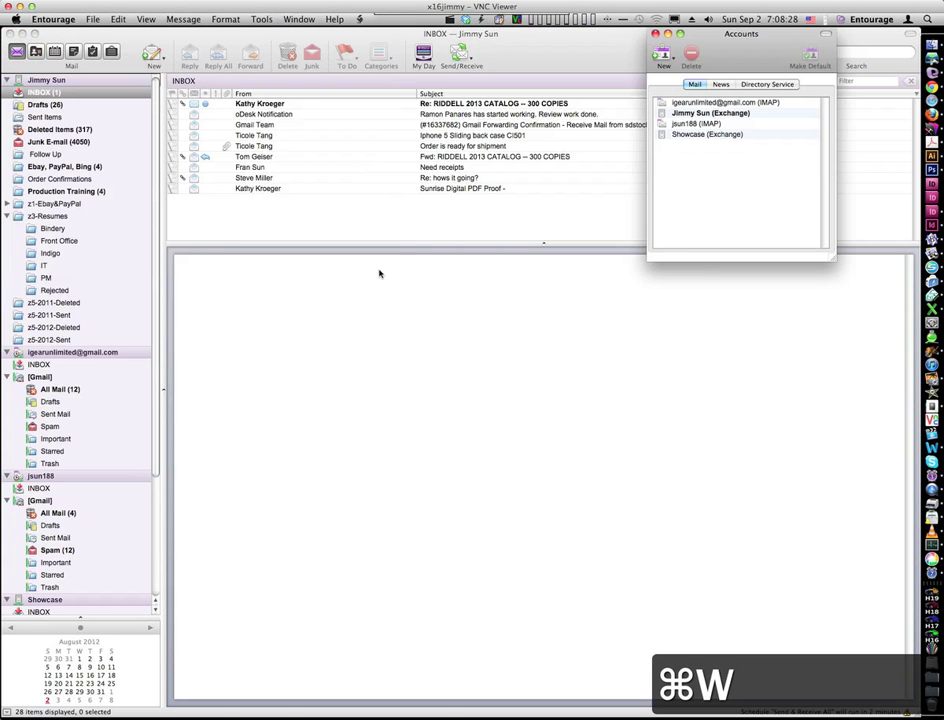
{"action": "left_click", "coordinate": [705, 115]}
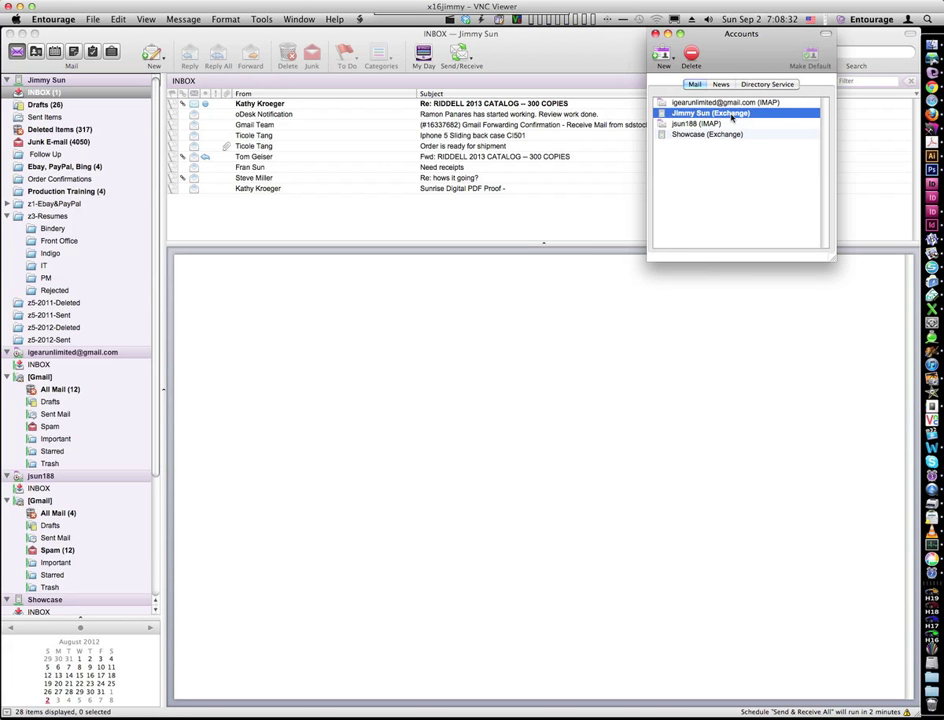
{"action": "left_click", "coordinate": [739, 103]}
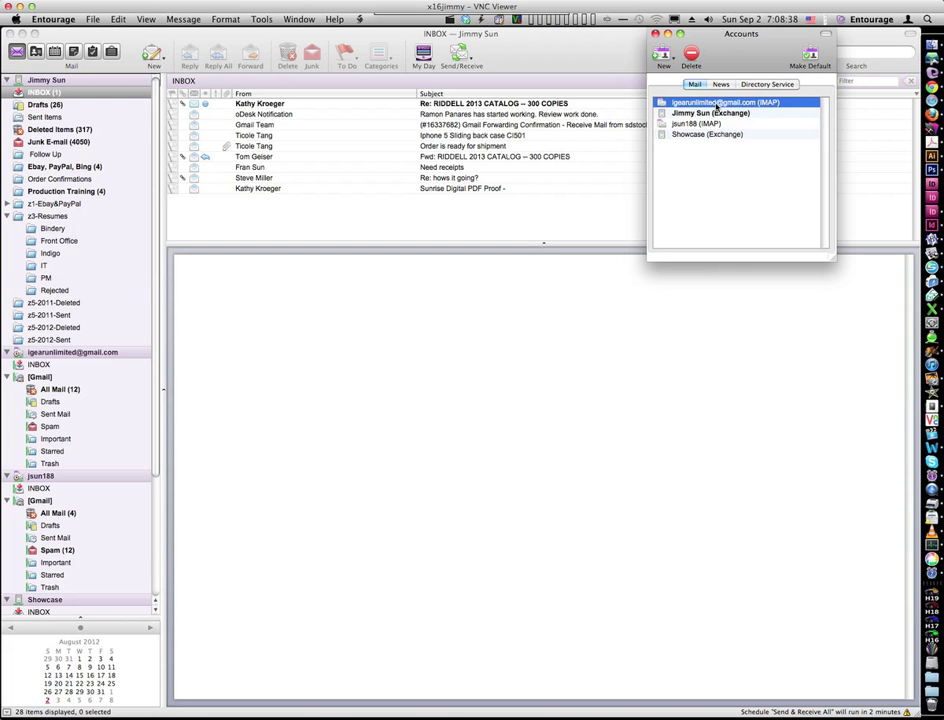
Close Accounts, open Gmail All Mail and select the 8/30 YouTube comment email
{"action": "left_click", "coordinate": [656, 34]}
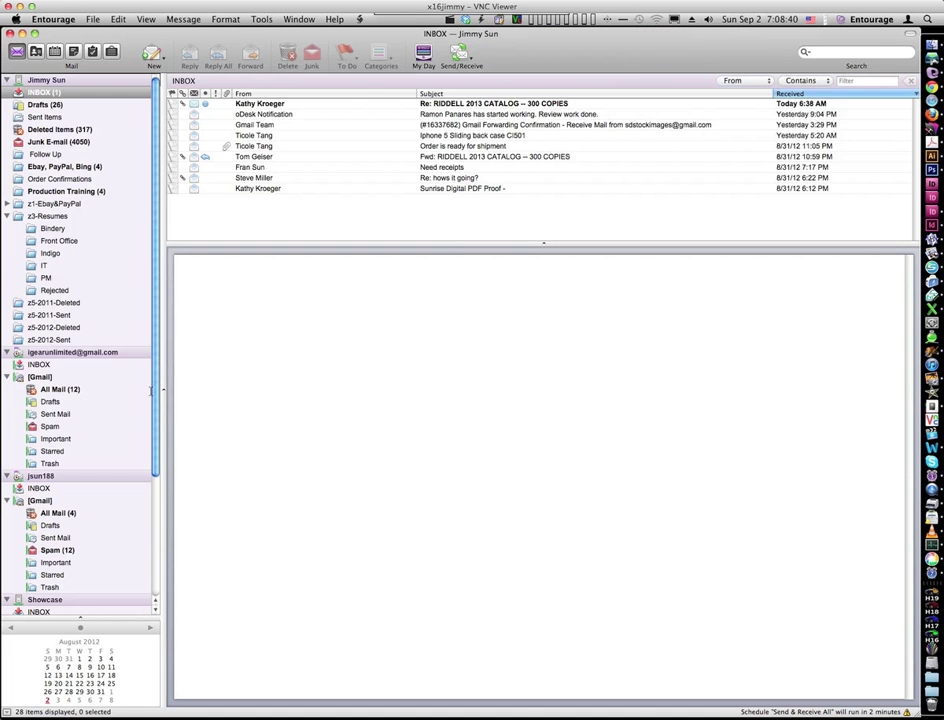
{"action": "left_click", "coordinate": [66, 367]}
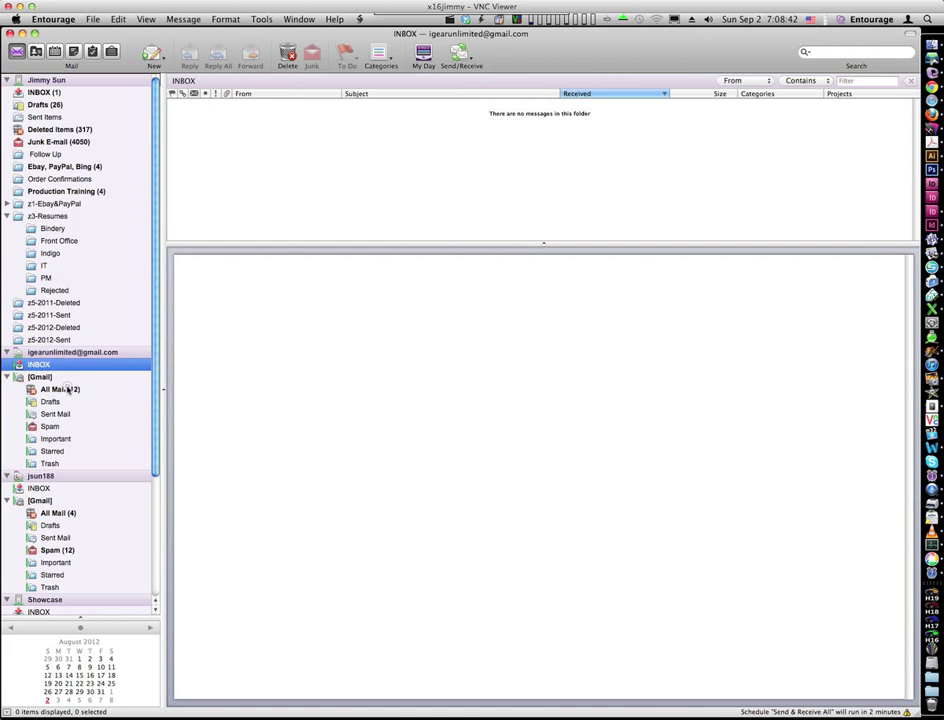
{"action": "left_click", "coordinate": [62, 389]}
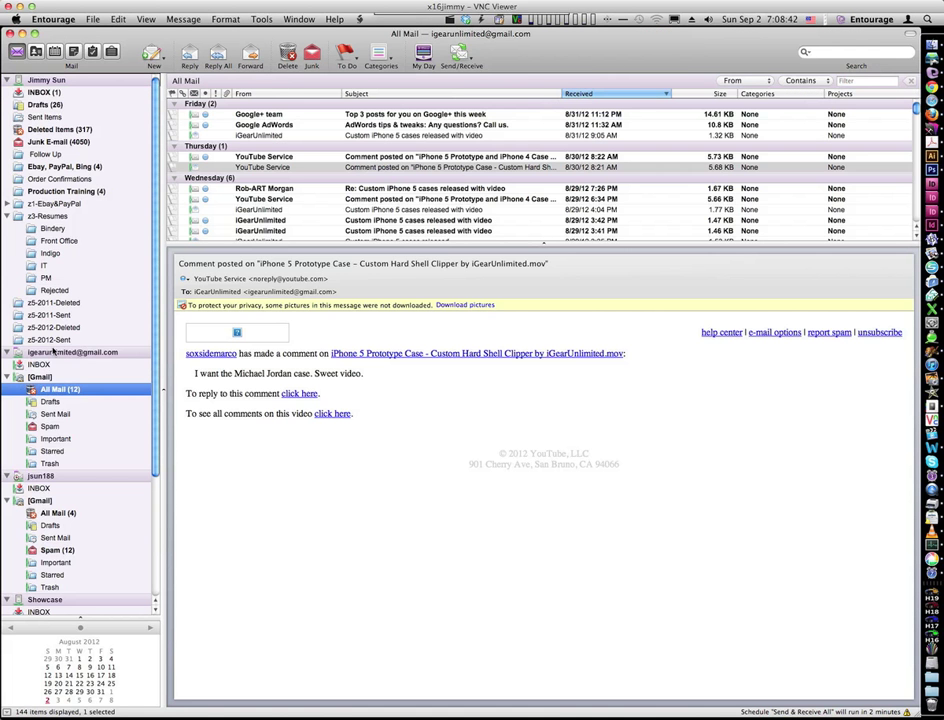
{"action": "left_click", "coordinate": [250, 135]}
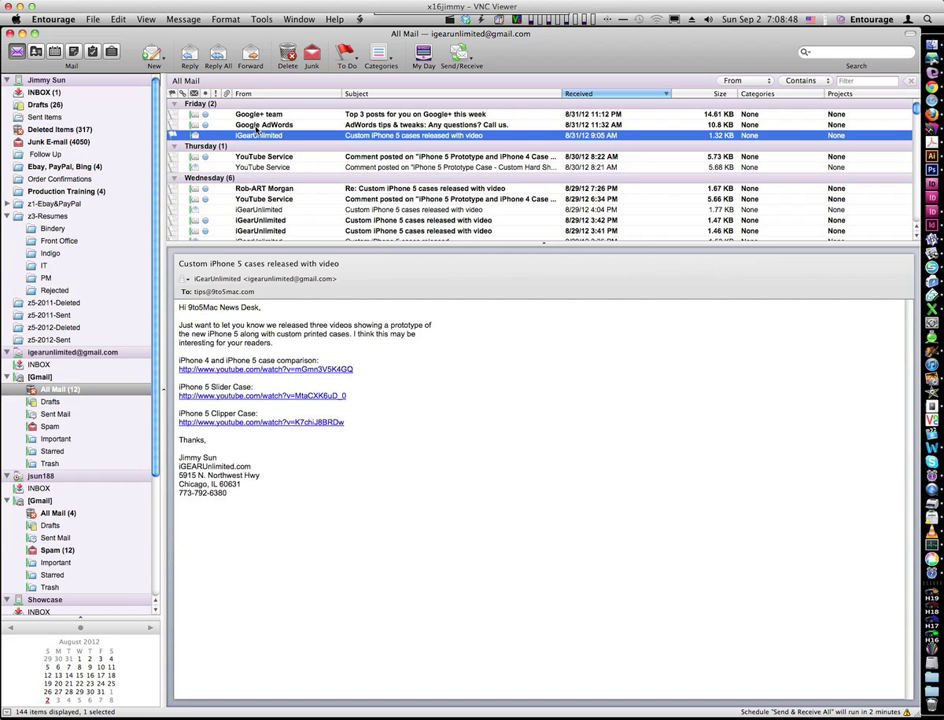
{"action": "left_click", "coordinate": [250, 167]}
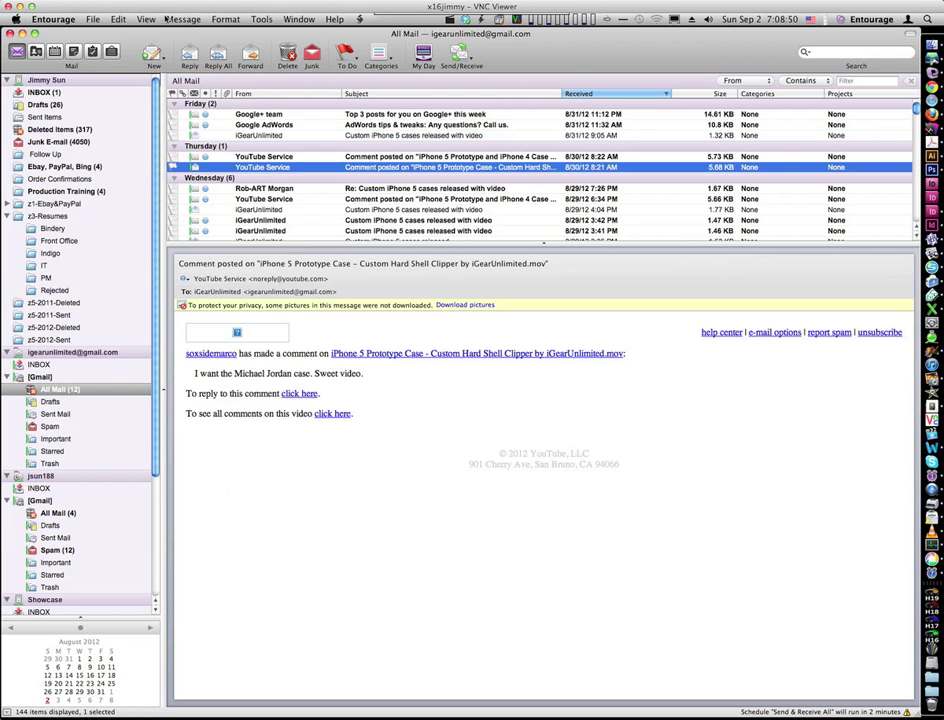
Redirect that email to the suggested 'patt' contact, then close and discard the redirect
{"action": "left_click", "coordinate": [181, 19]}
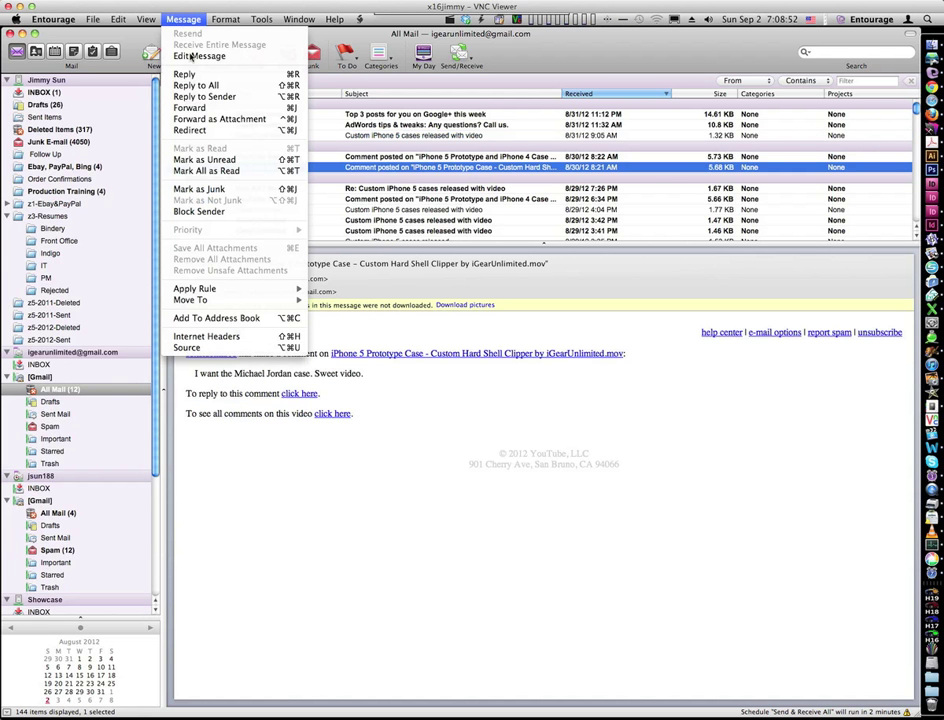
{"action": "left_click", "coordinate": [200, 132]}
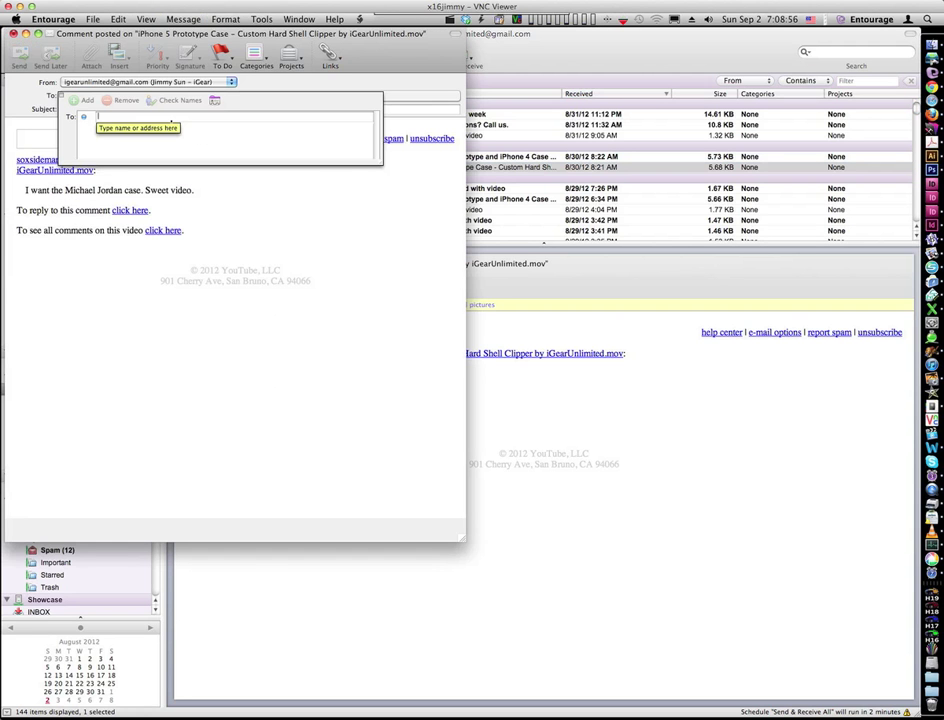
{"action": "type", "text": "patt"}
{"action": "key", "text": "Tab"}
{"action": "key", "text": "Tab"}
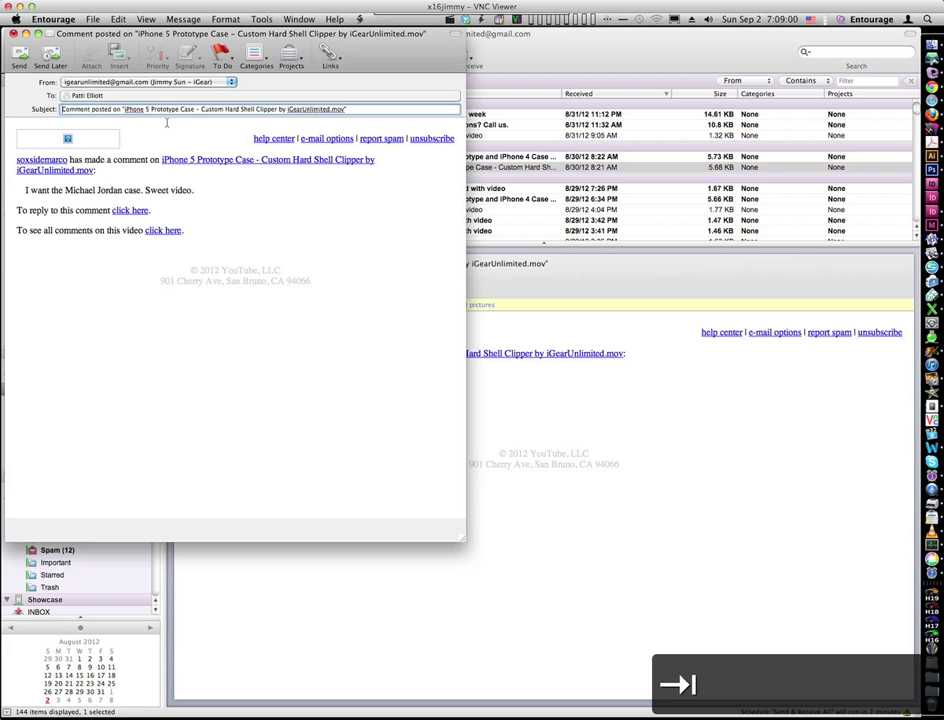
{"action": "left_click", "coordinate": [12, 34]}
{"action": "left_click", "coordinate": [371, 396]}
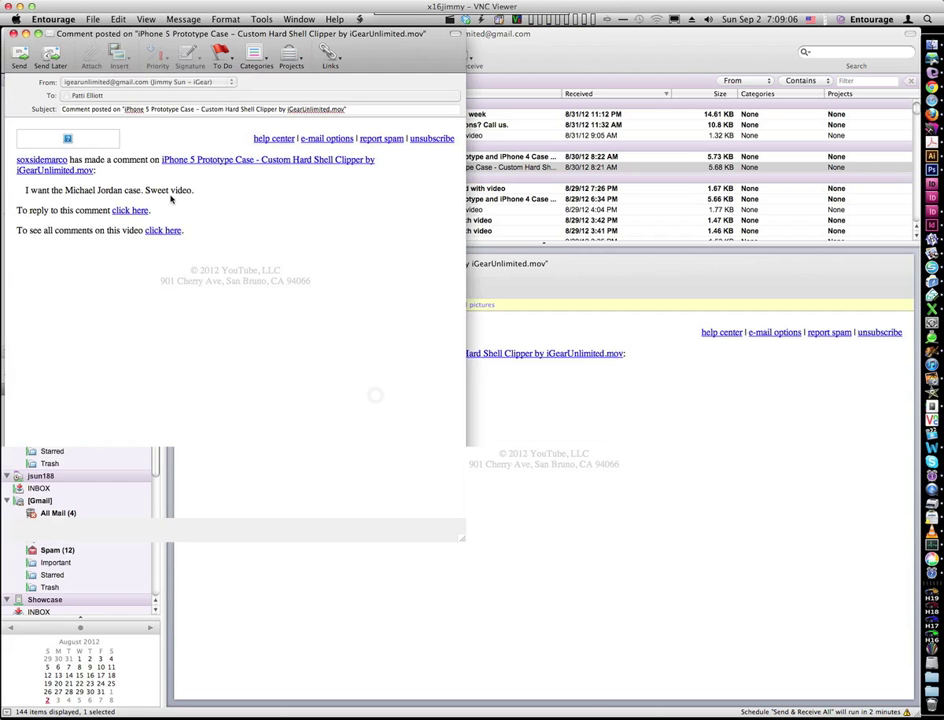
In the Exchange inbox, select the oDesk Notification email and check whether the Message menu offers Redirect
{"action": "left_click", "coordinate": [44, 92]}
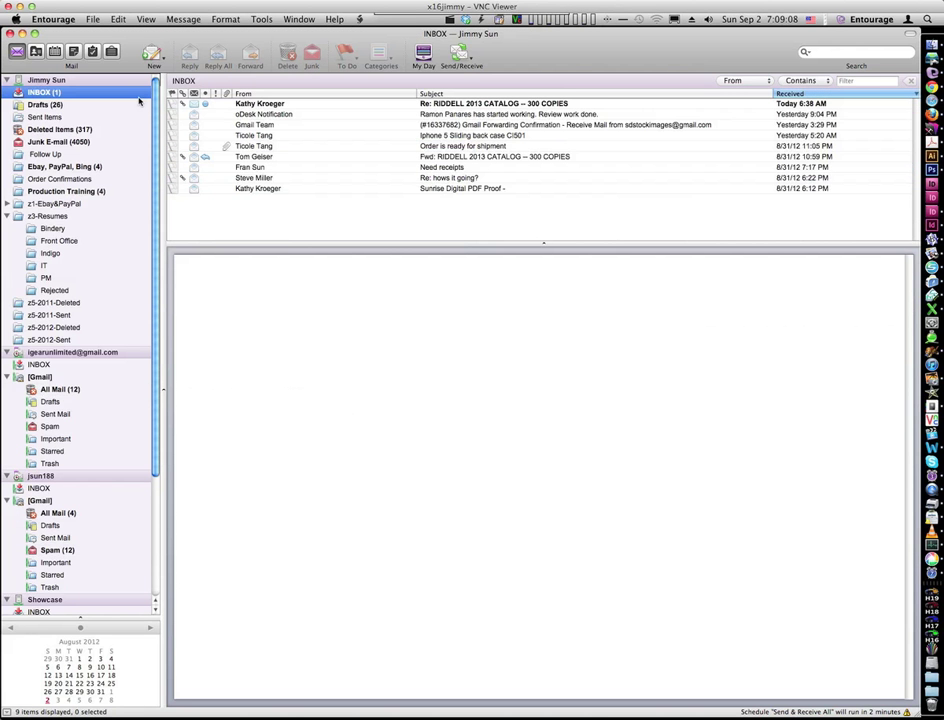
{"action": "left_click", "coordinate": [259, 115]}
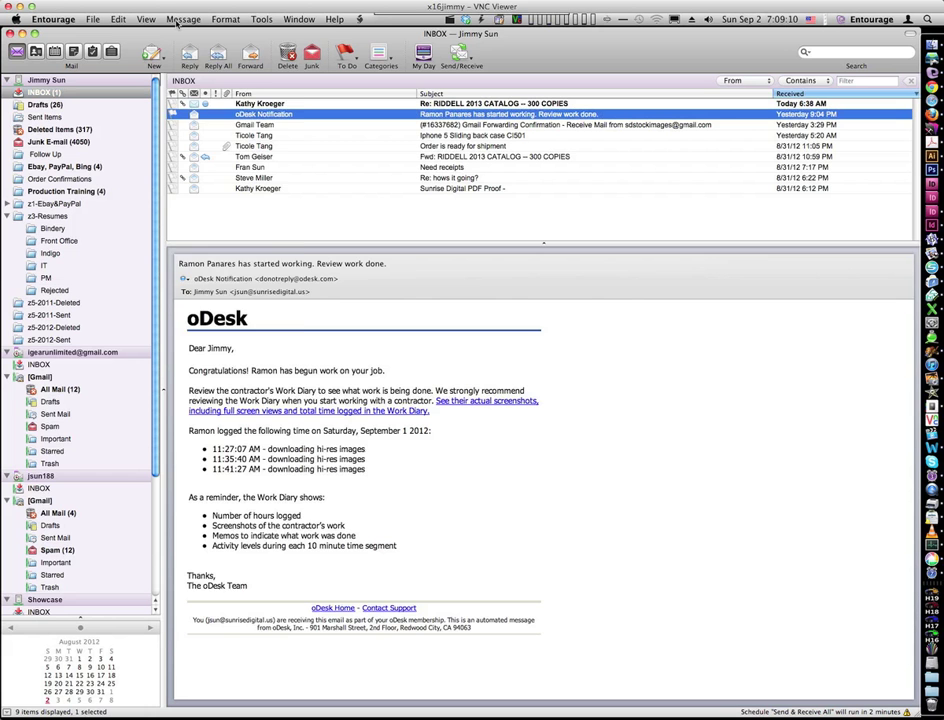
{"action": "left_click", "coordinate": [183, 19]}
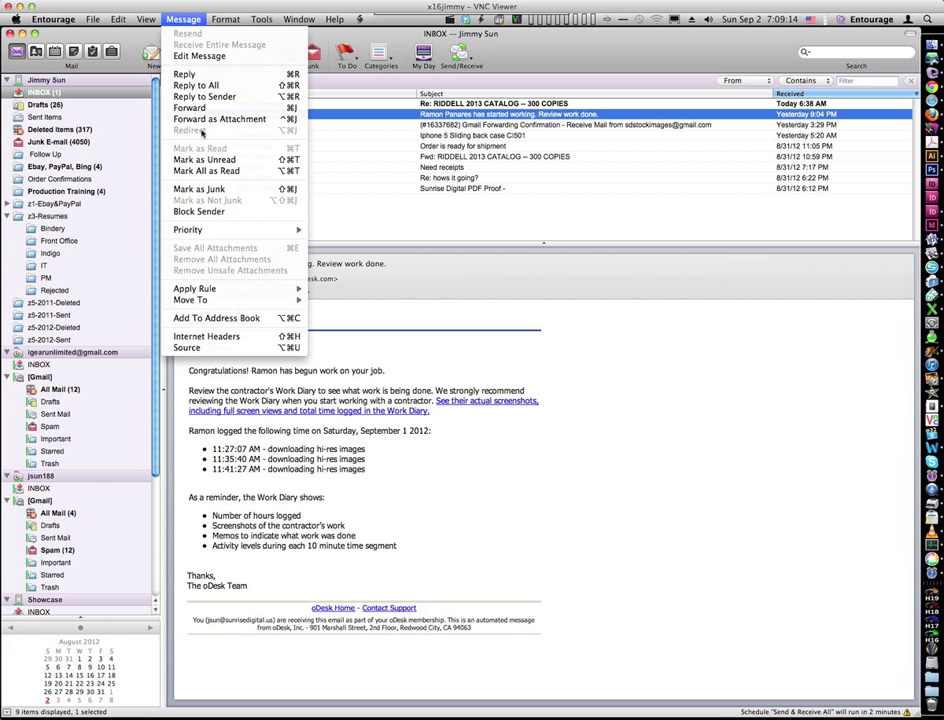
{"action": "left_click", "coordinate": [340, 210]}
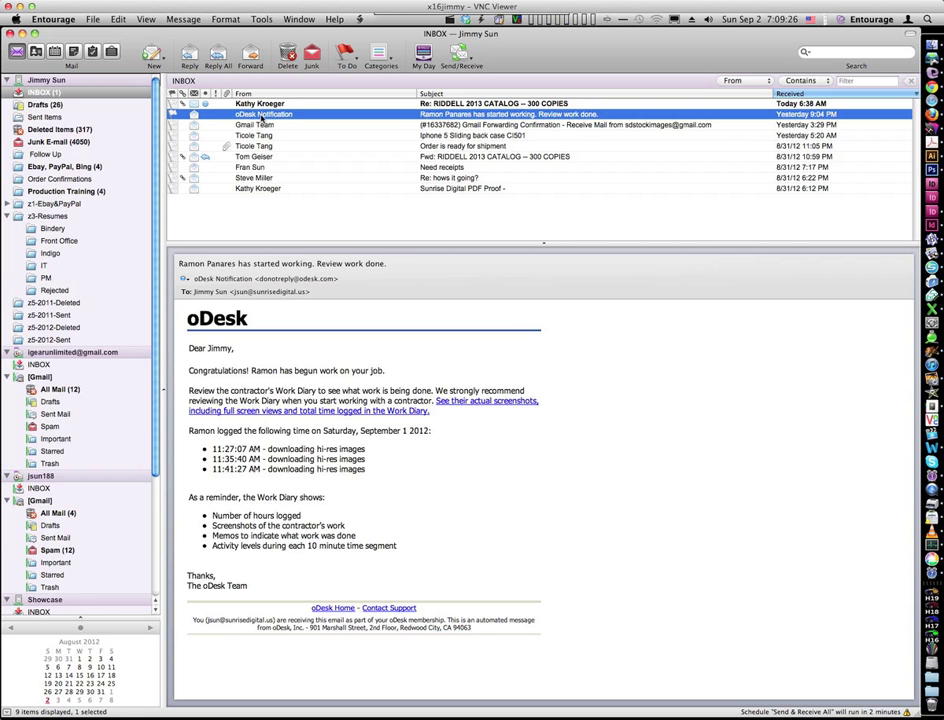
{"action": "left_click", "coordinate": [183, 19]}
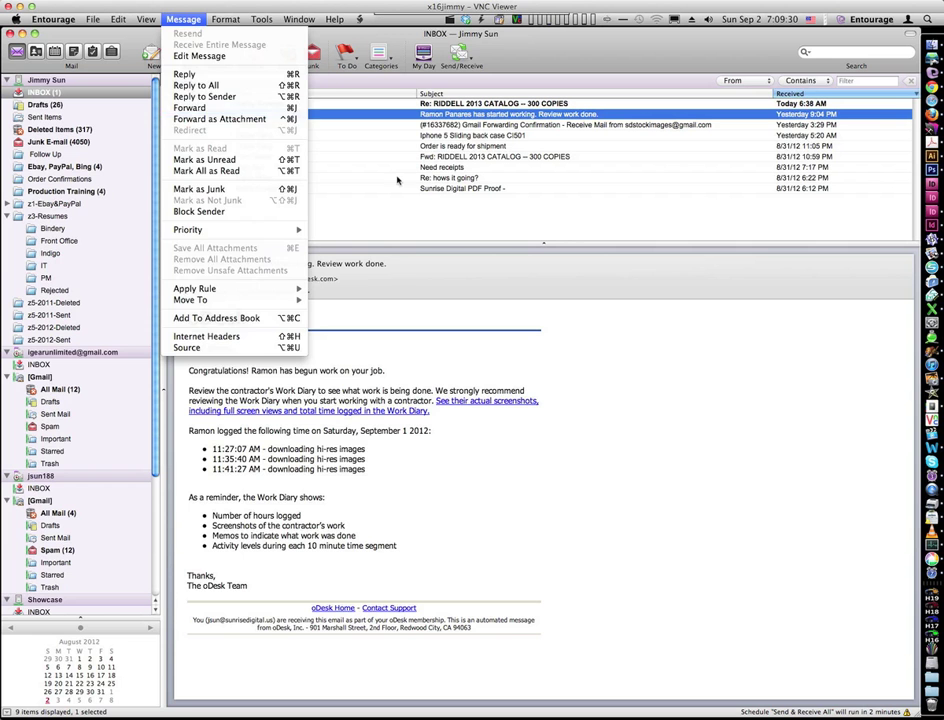
{"action": "key", "text": "Escape"}
{"action": "left_click", "coordinate": [242, 124], "text": "shift"}
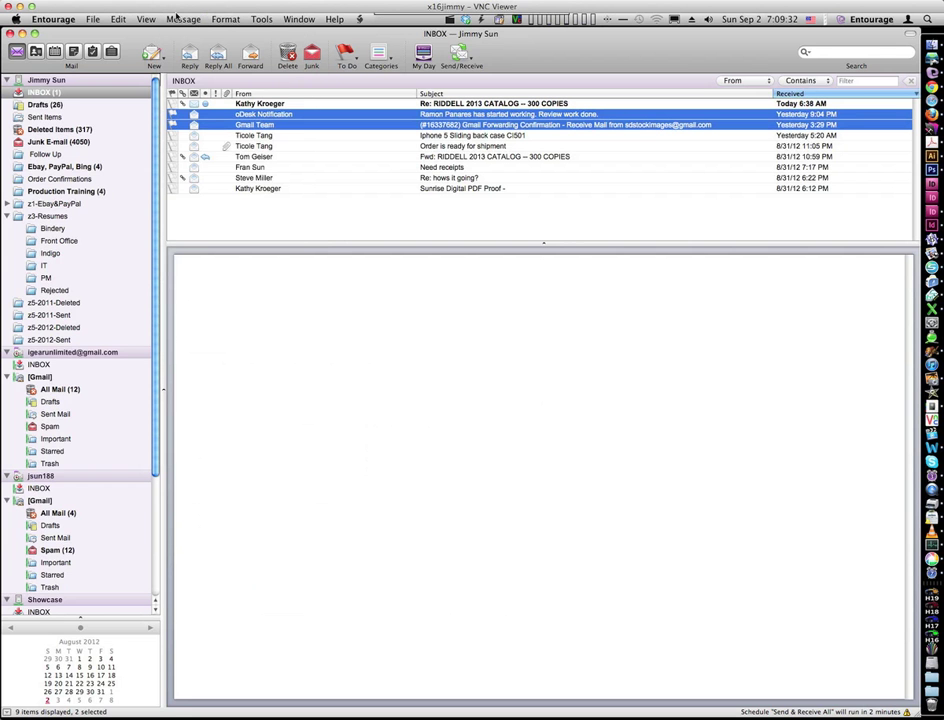
{"action": "left_click", "coordinate": [183, 19]}
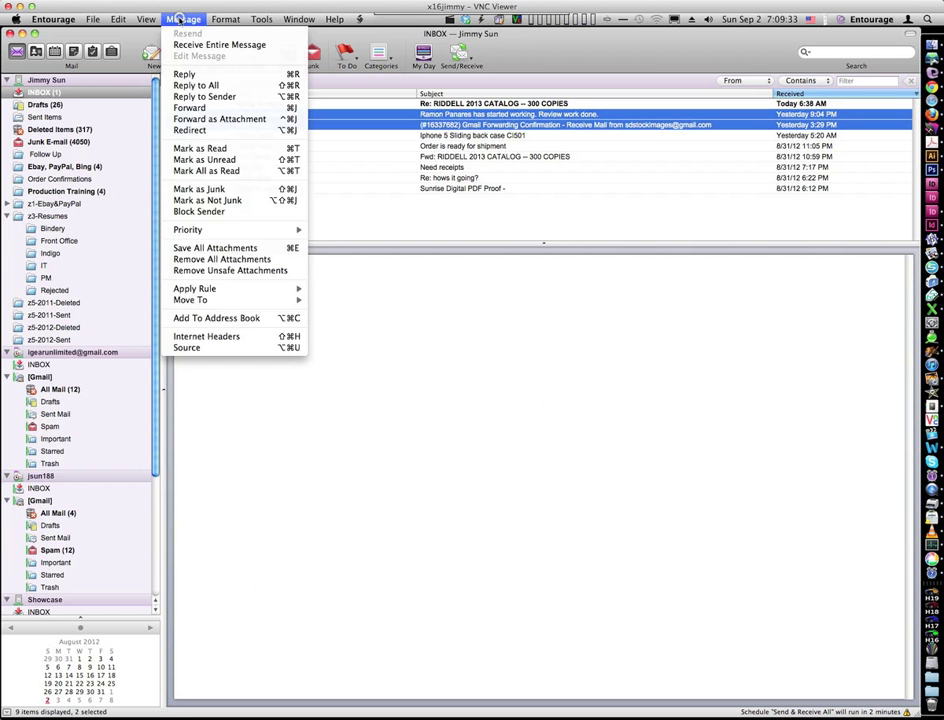
{"action": "left_click", "coordinate": [200, 130]}
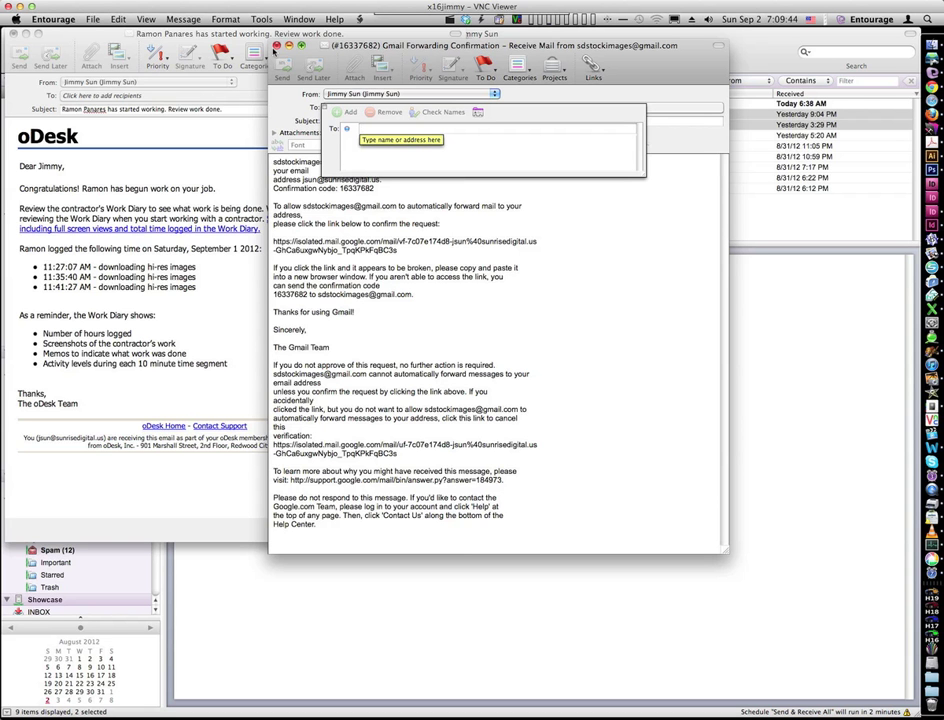
{"action": "key", "text": "super+w"}
{"action": "left_click", "coordinate": [403, 397]}
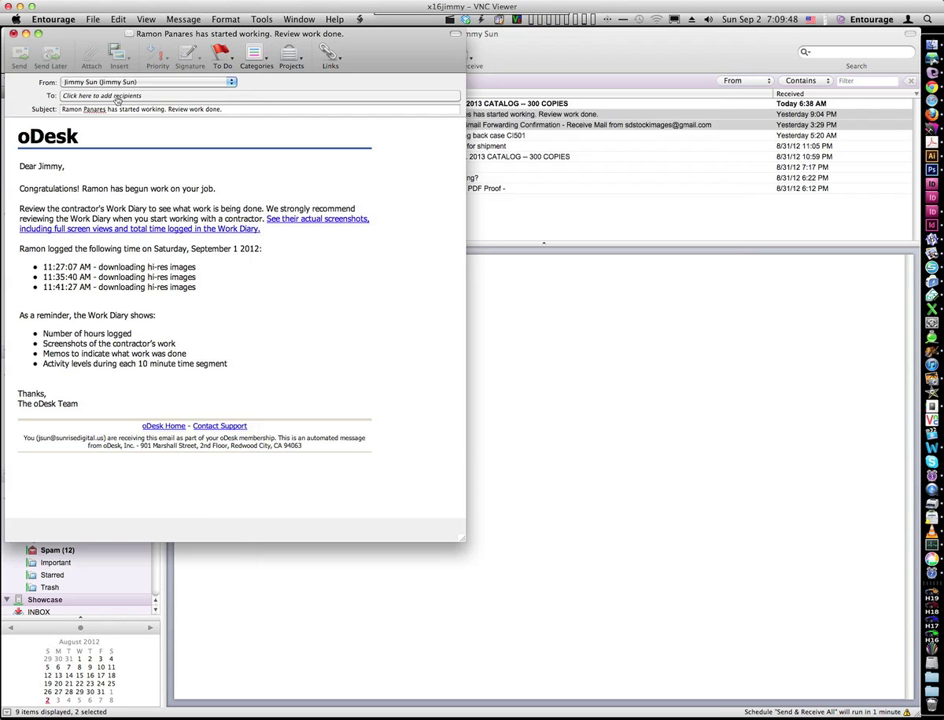
{"action": "left_click", "coordinate": [117, 96]}
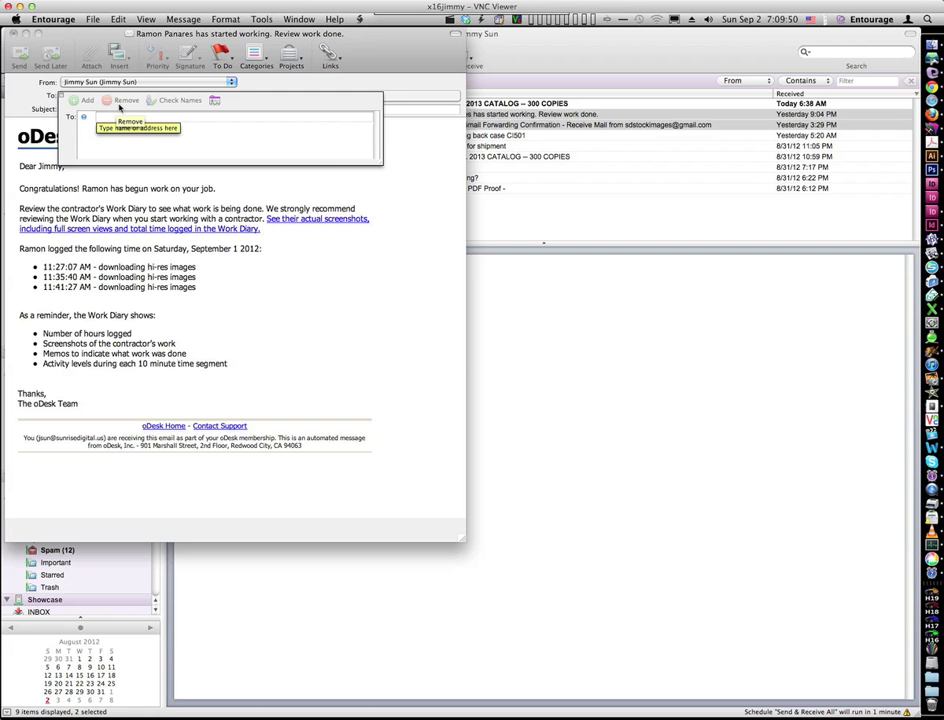
{"action": "type", "text": "patti"}
{"action": "key", "text": "Tab"}
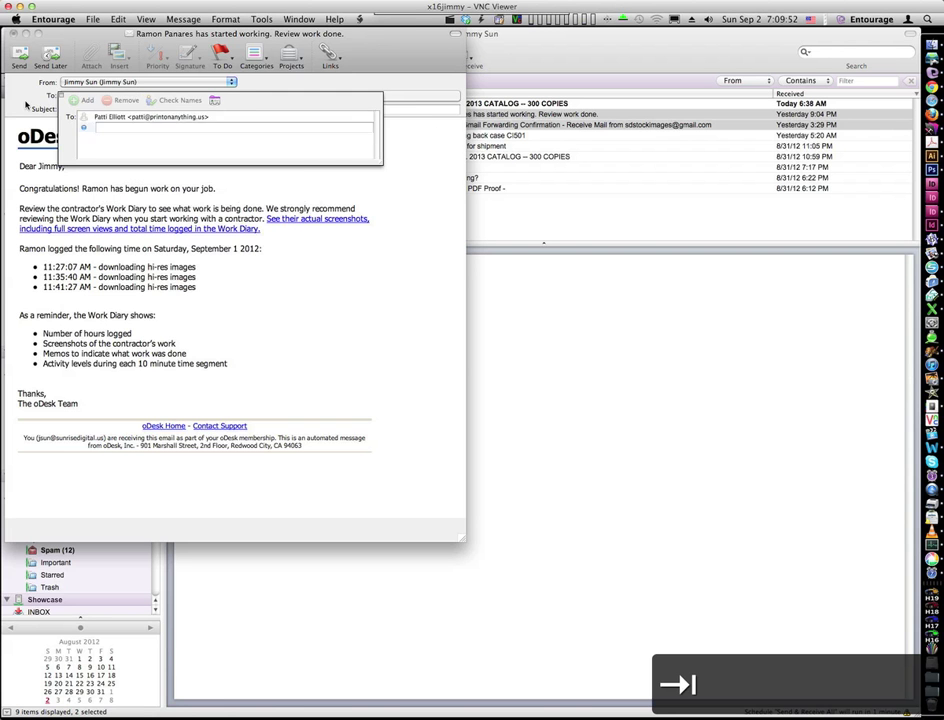
{"action": "key", "text": "Tab"}
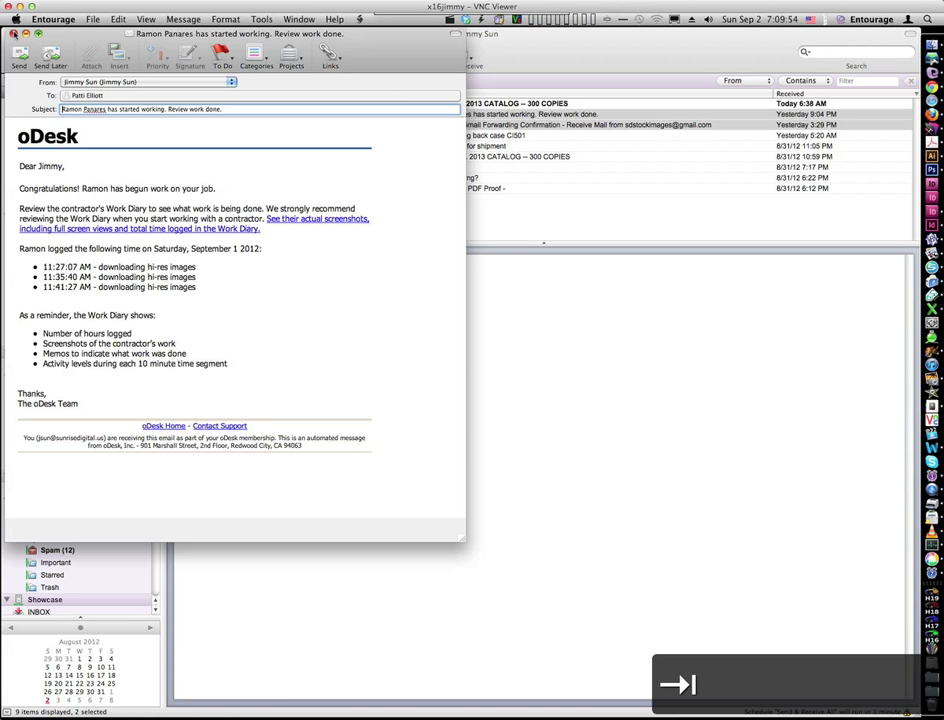
{"action": "left_click", "coordinate": [13, 33]}
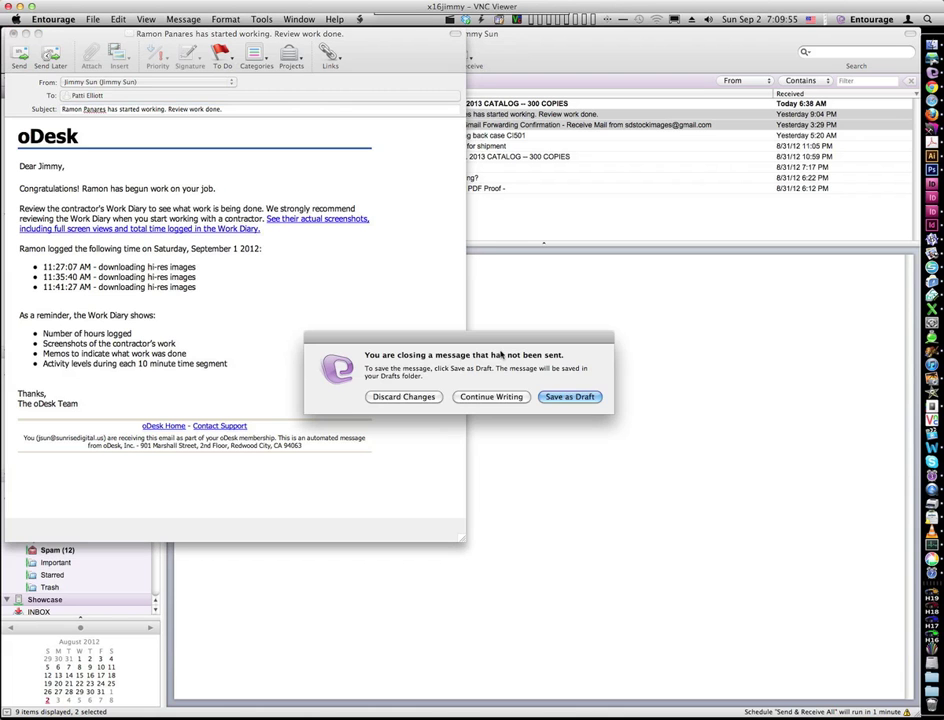
{"action": "left_click", "coordinate": [403, 400]}
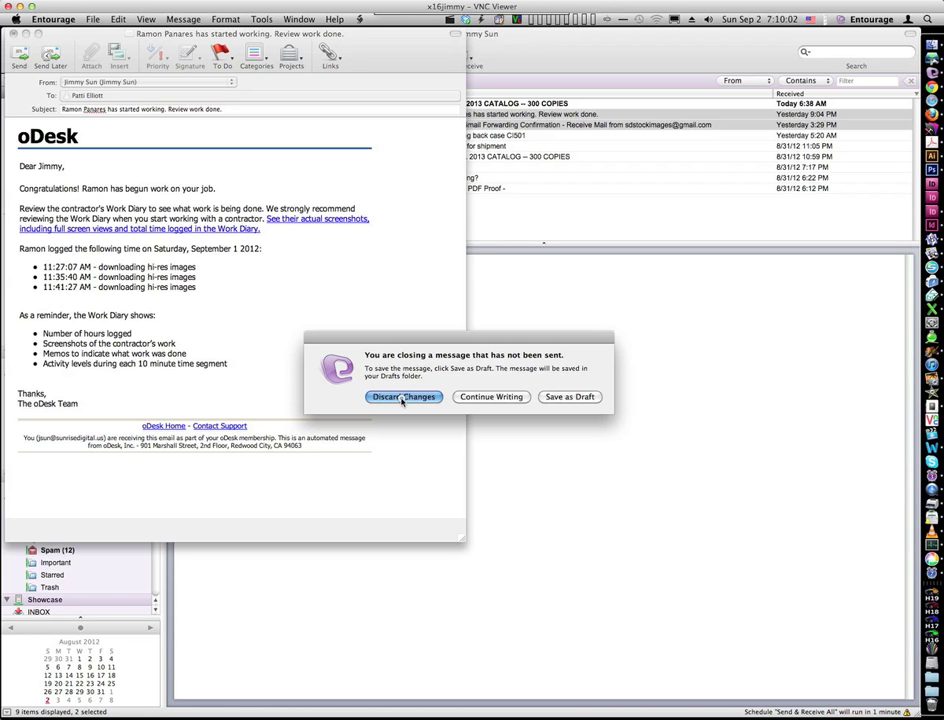
{"action": "left_click", "coordinate": [403, 397]}
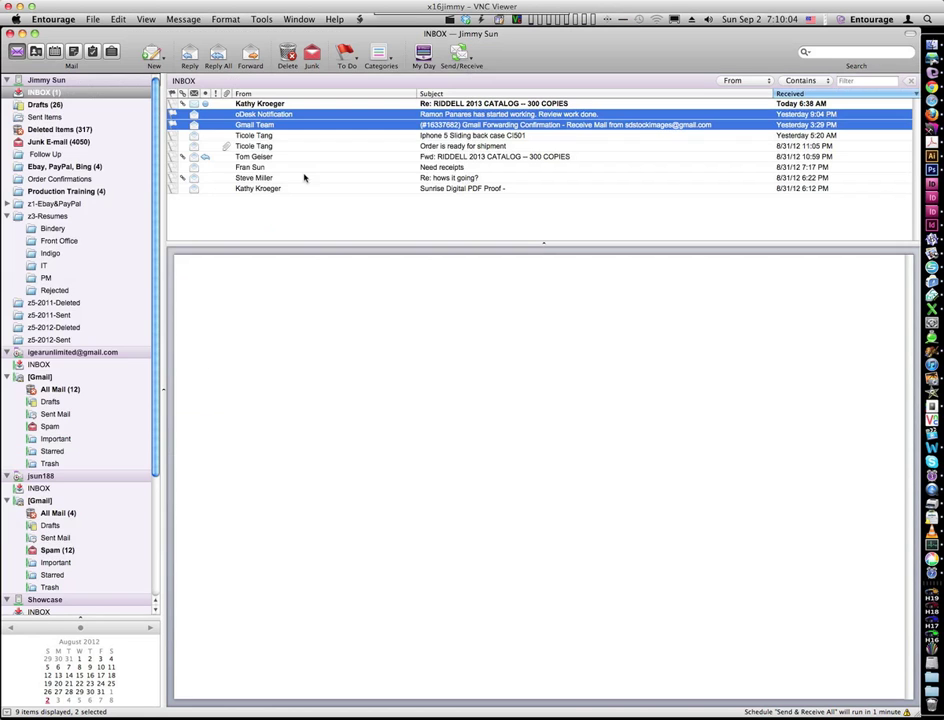
{"action": "key", "text": "Down"}
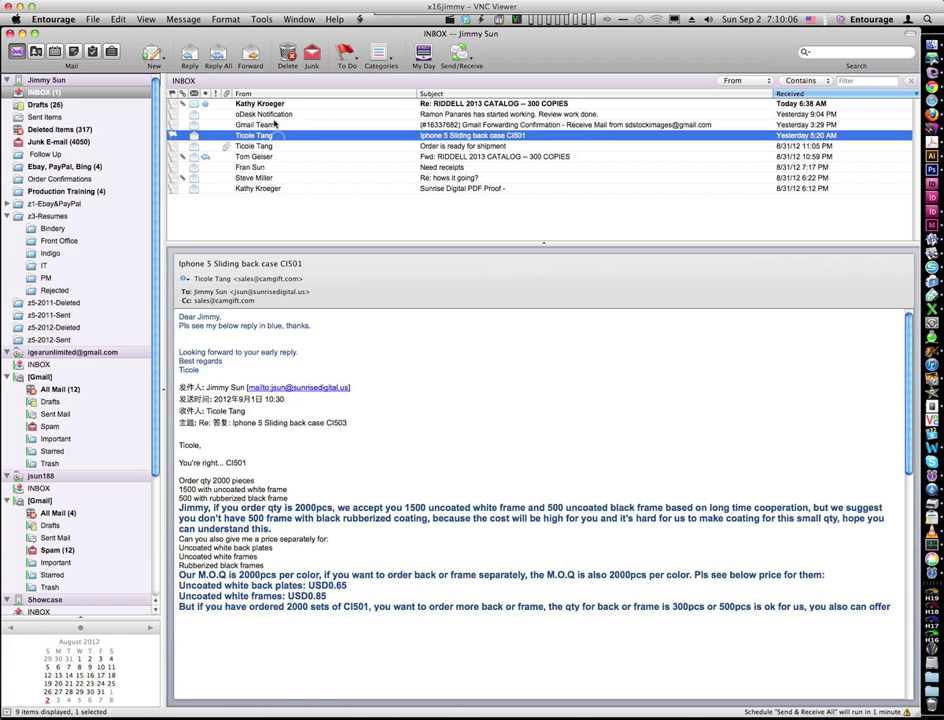
{"action": "left_click", "coordinate": [273, 116]}
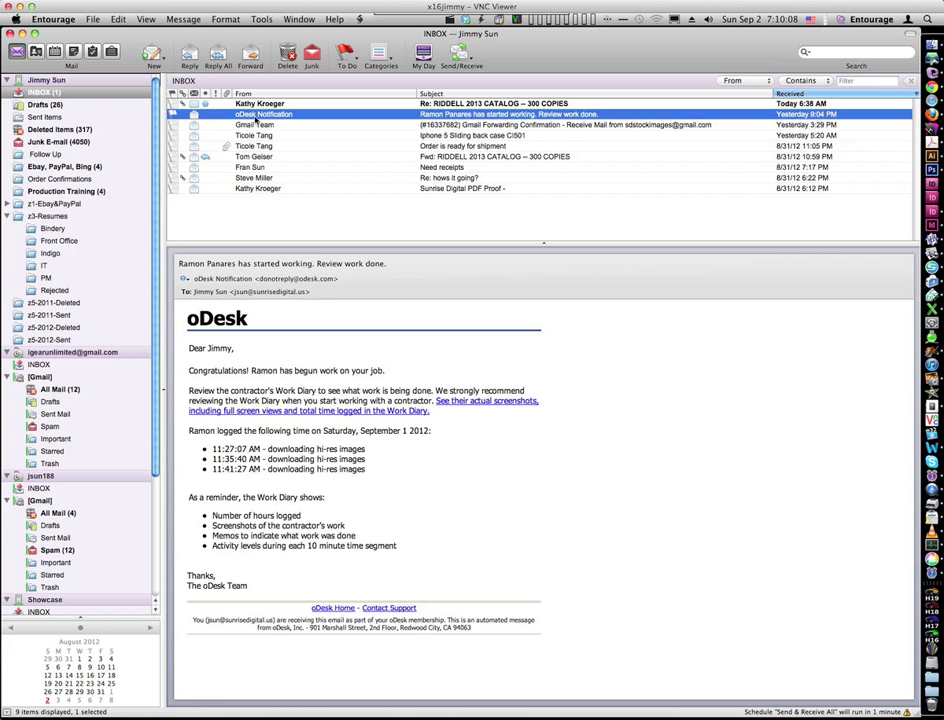
{"action": "left_click", "coordinate": [332, 217]}
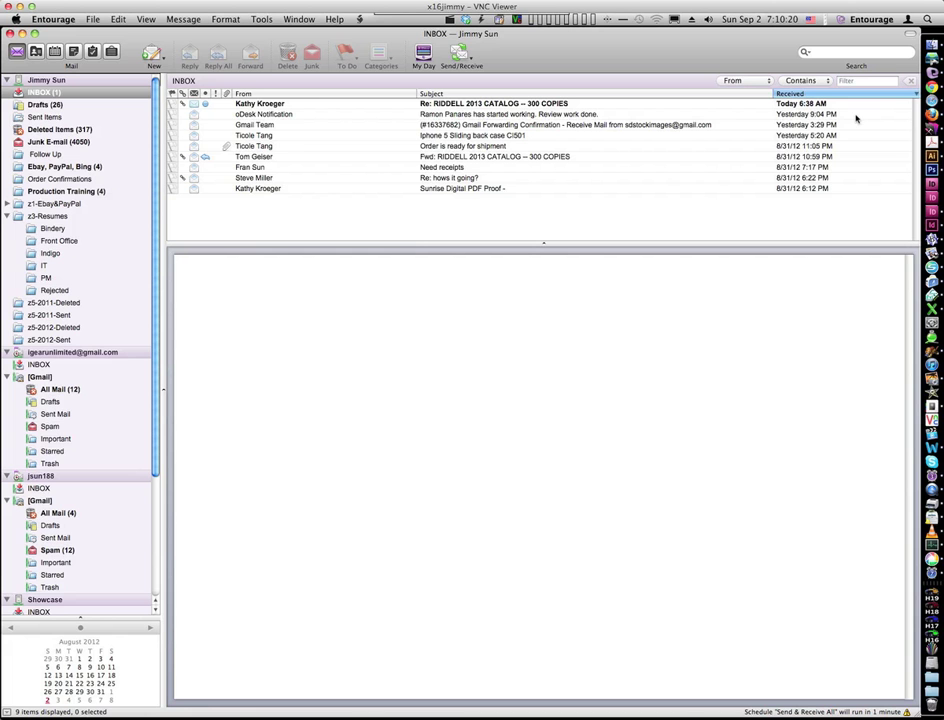
Switch to Chrome's Sunrise Digital page and leave its web address unchanged
{"action": "left_click", "coordinate": [932, 87]}
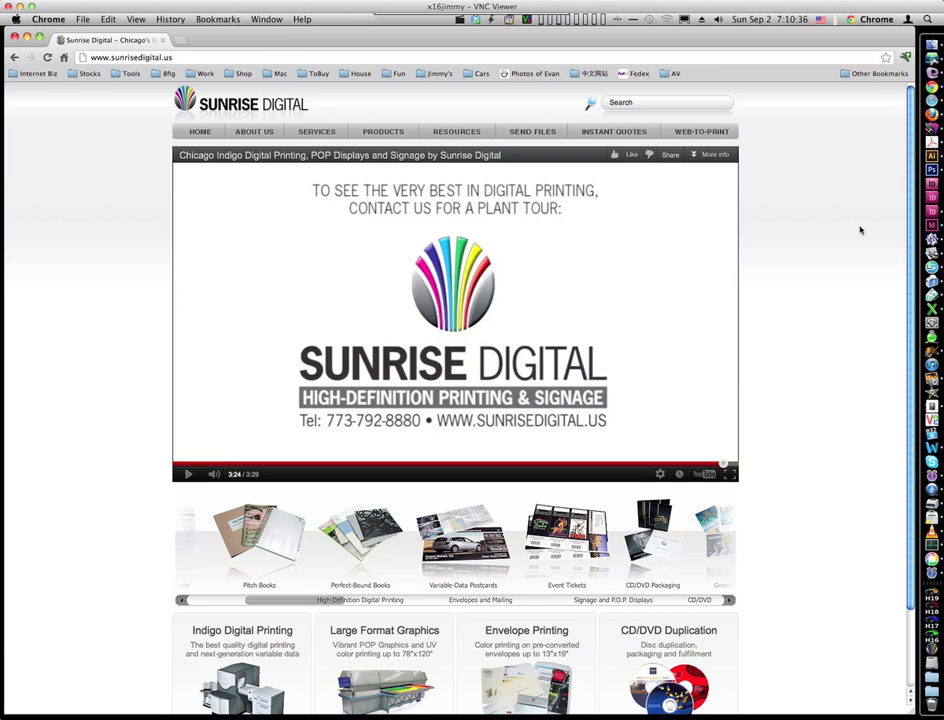
{"action": "left_click", "coordinate": [153, 58]}
{"action": "left_click", "coordinate": [105, 190]}
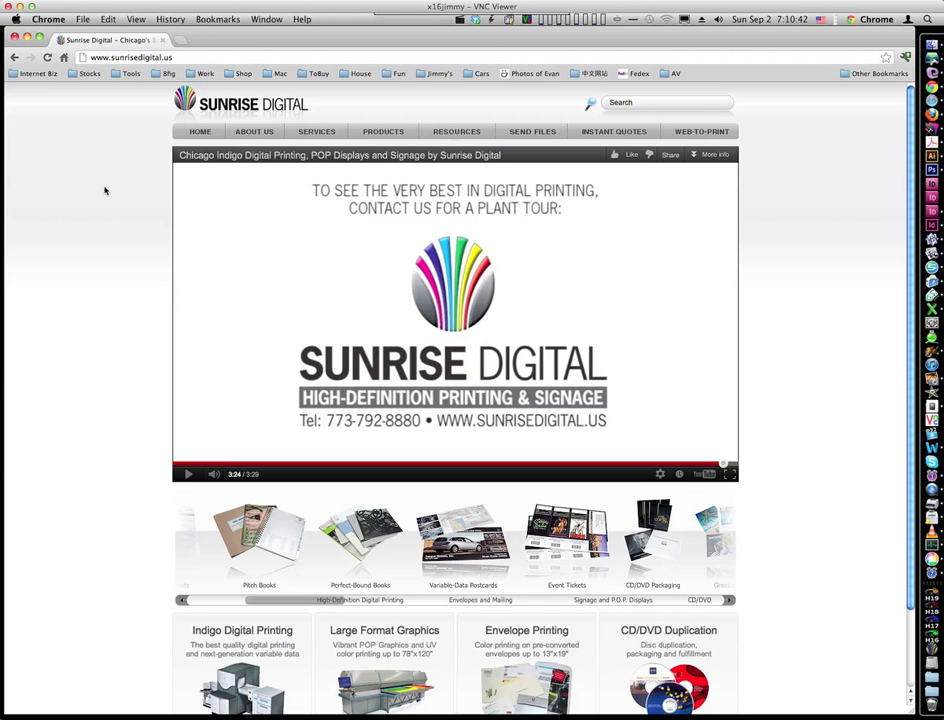